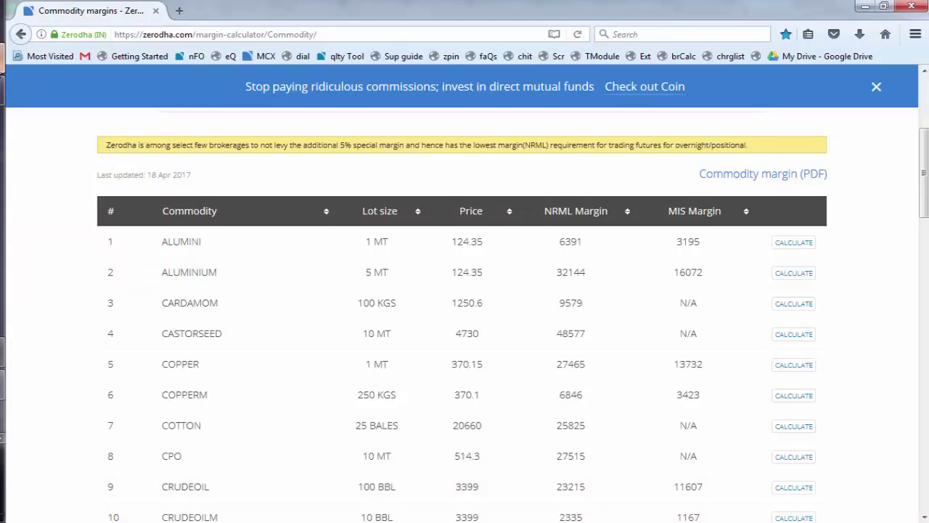
# - Back in Pi, start a Buy Cover Order on CRUDEOIL17APRFUT, prefilled at 3383 with trigger 3319
pyautogui.click(3, 58)
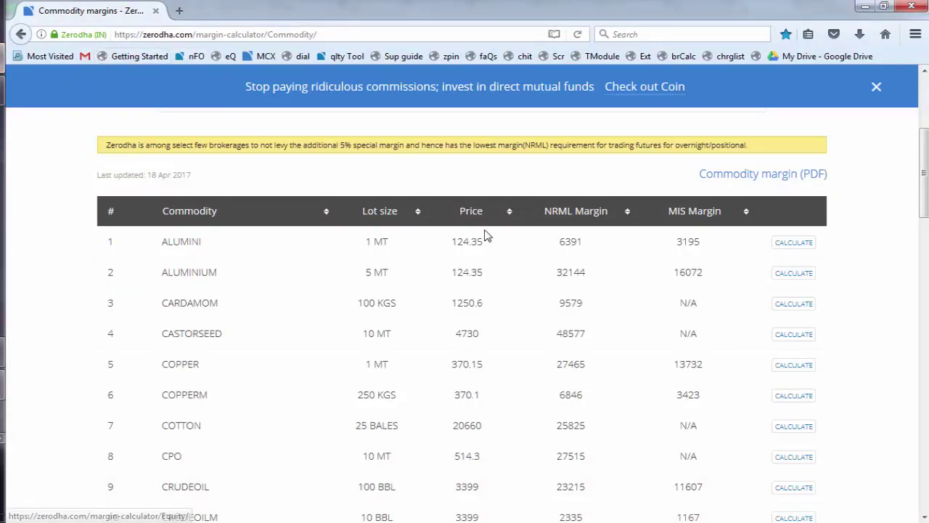
pyautogui.scroll(3, 486, 230)
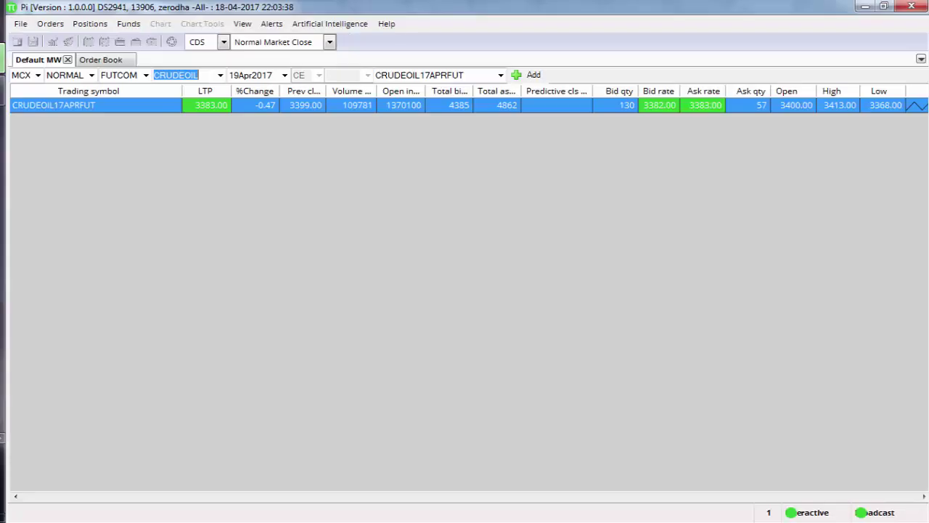
pyautogui.hotkey('alt', 'Tab')
pyautogui.rightClick(164, 109)
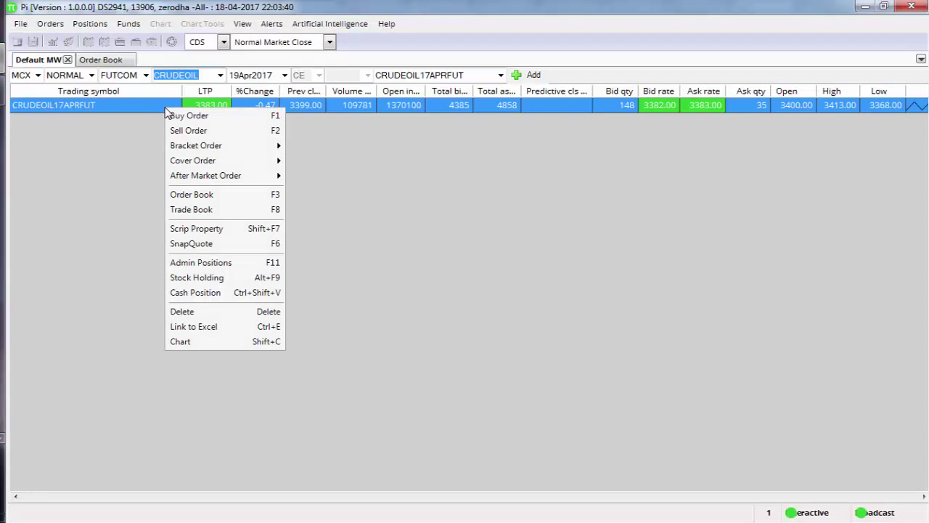
pyautogui.moveTo(207, 159)
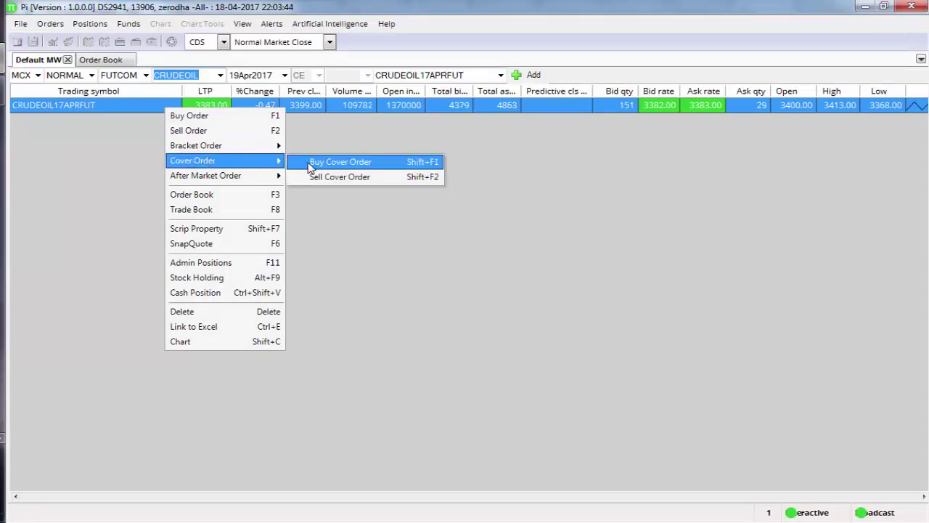
pyautogui.click(339, 162)
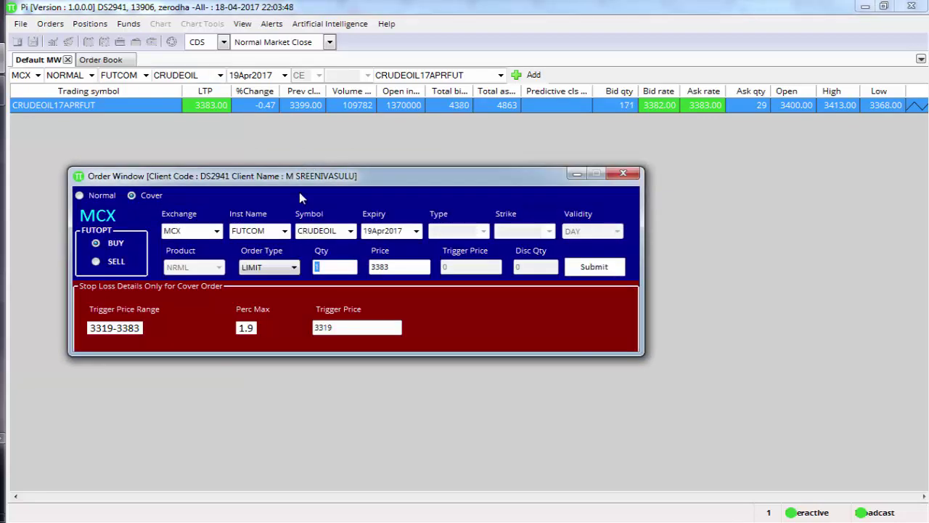
# - Switch the cover order to MARKET and back to LIMIT, re-entering price 3383
pyautogui.click(258, 271)
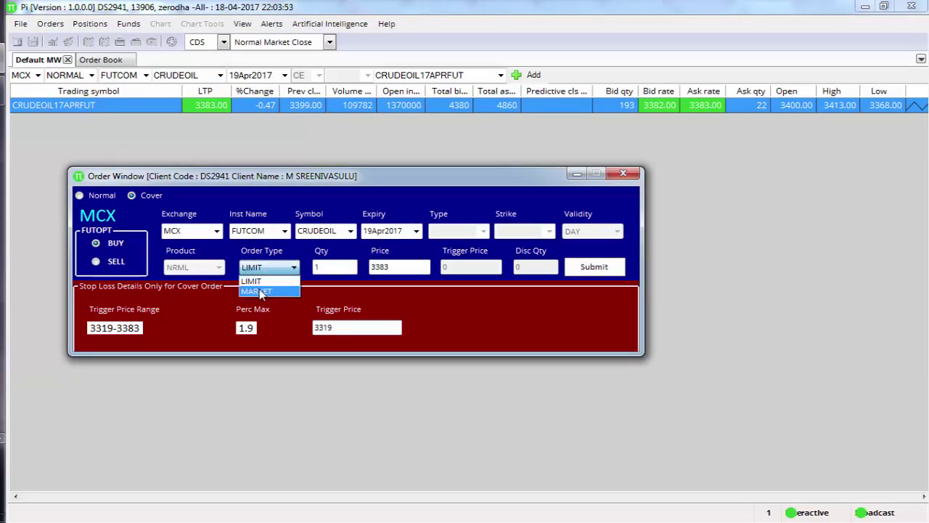
pyautogui.click(261, 292)
pyautogui.click(266, 268)
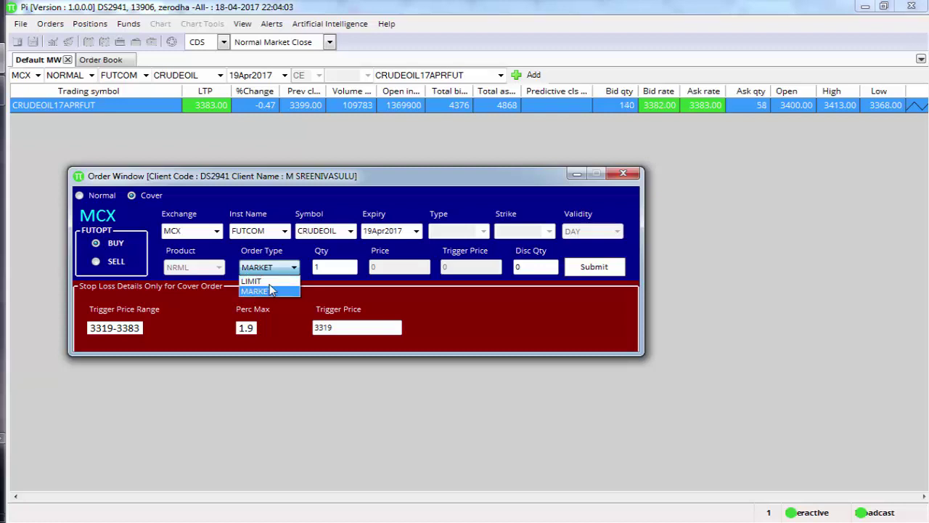
pyautogui.click(251, 281)
pyautogui.click(372, 267)
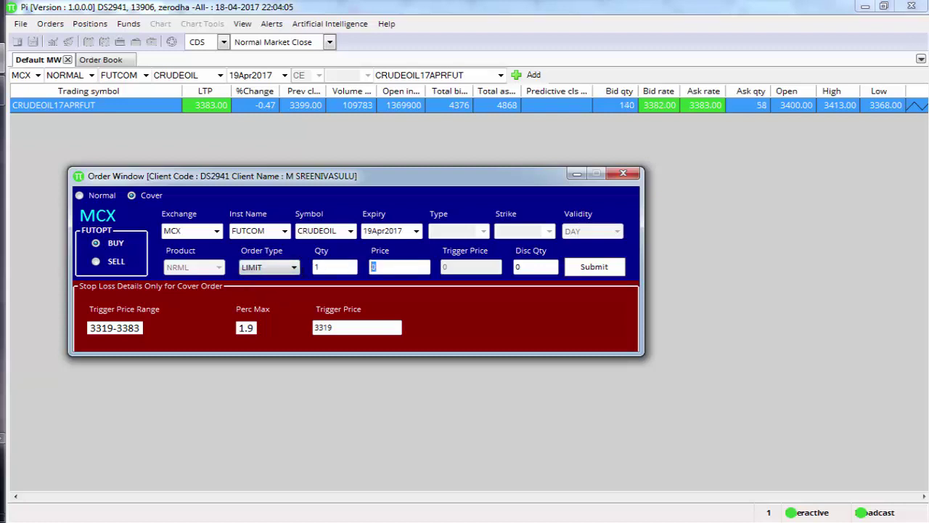
pyautogui.write('3383')
# - Toggle the order type to MARKET again, finally leaving it on LIMIT with price 0
pyautogui.click(294, 267)
pyautogui.click(288, 292)
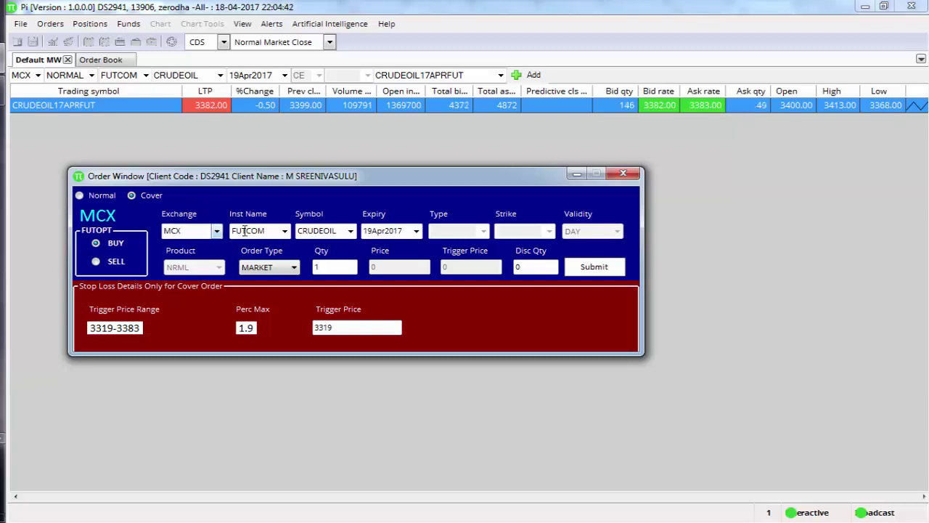
pyautogui.click(294, 268)
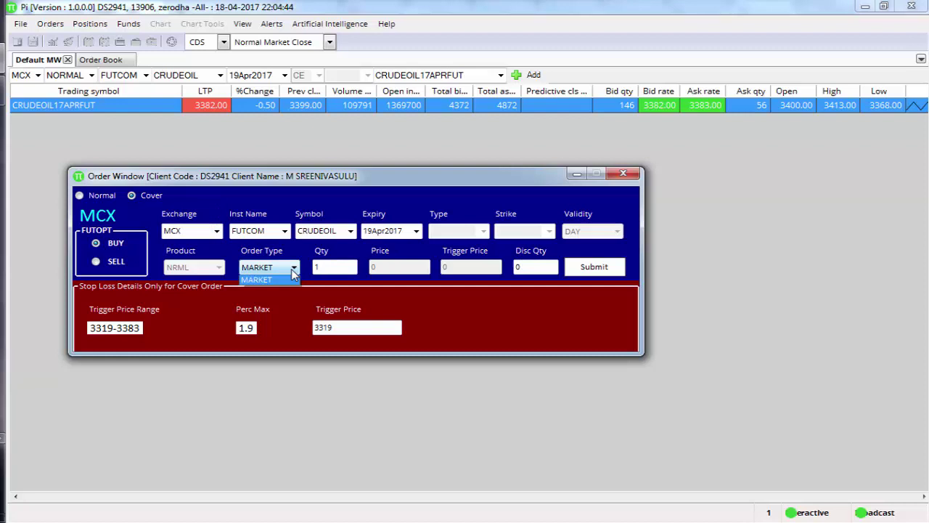
pyautogui.click(294, 272)
pyautogui.click(294, 270)
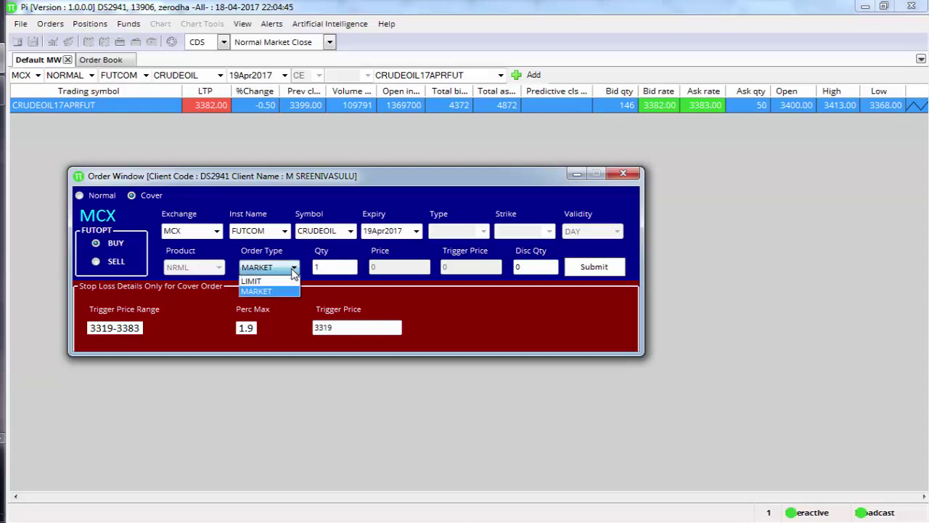
pyautogui.click(281, 291)
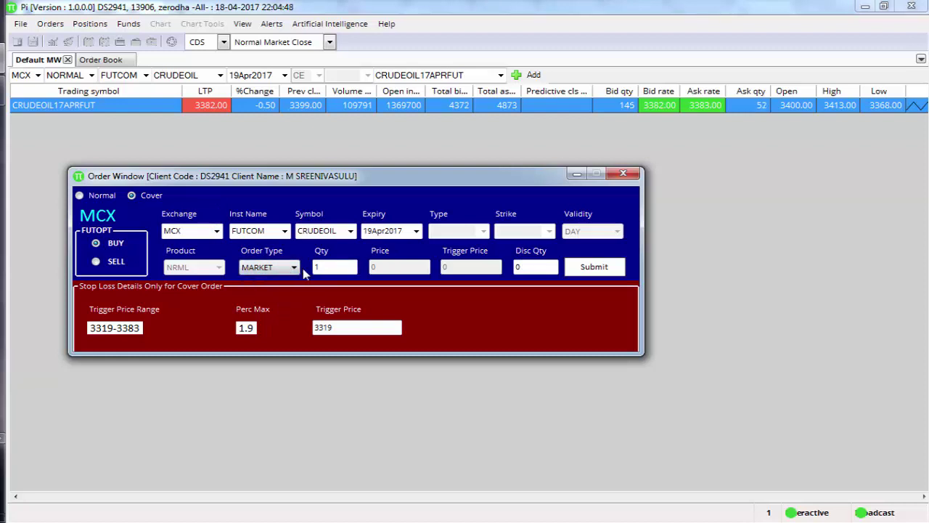
pyautogui.click(294, 268)
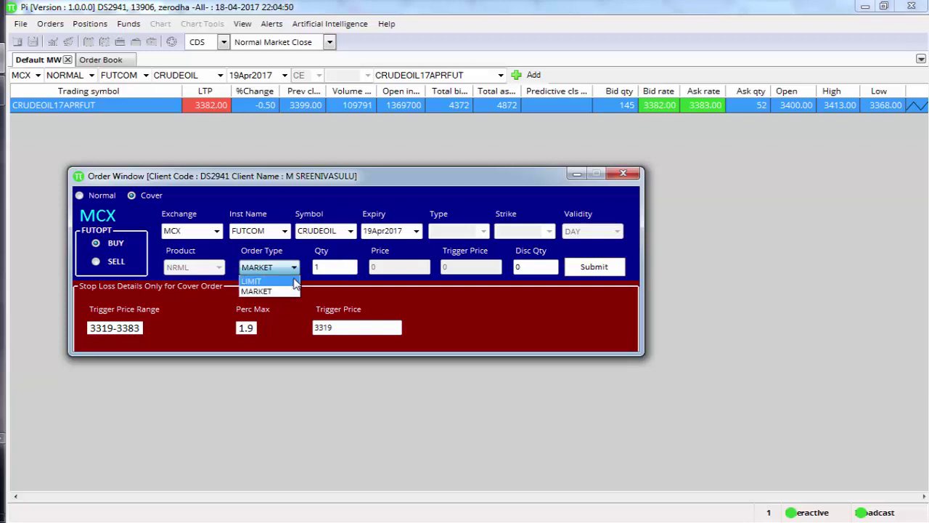
pyautogui.click(290, 278)
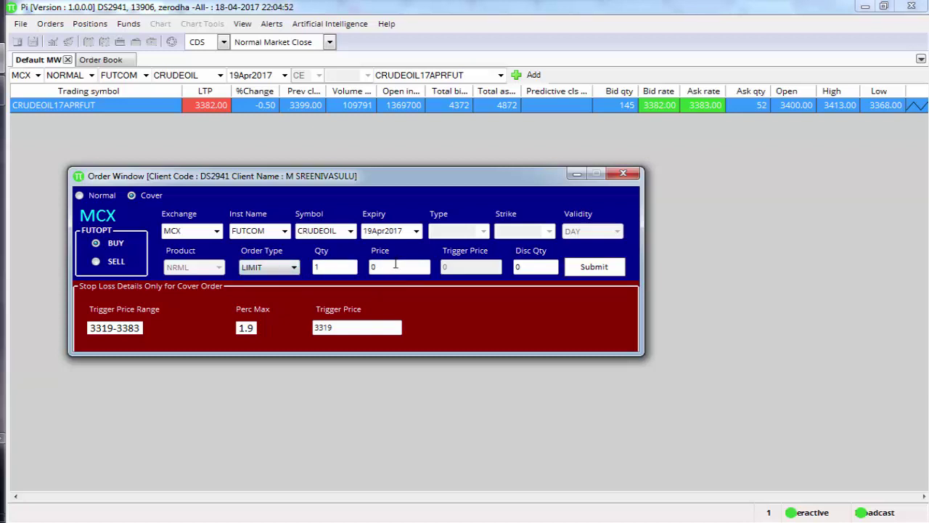
# - Re-enter 3383 in the Price field, restoring the 3319-3383 trigger range
pyautogui.doubleClick(374, 267)
pyautogui.write('3383')
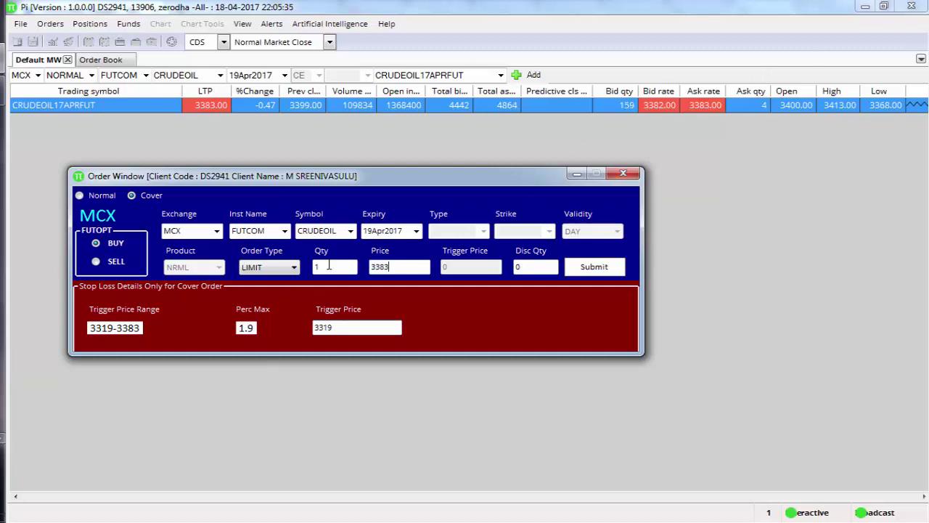
pyautogui.doubleClick(405, 267)
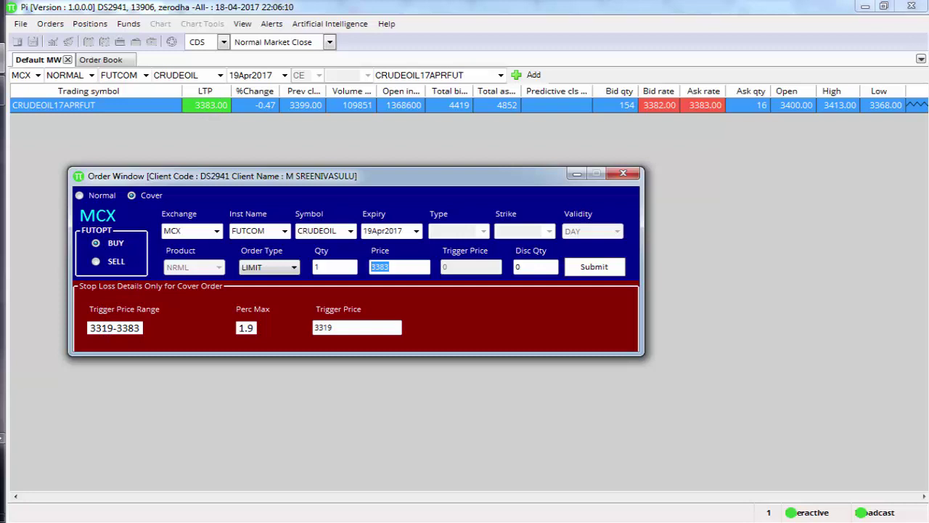
# - Launch Windows Calculator and compute 1.9% of 3383 (64.27)
pyautogui.press('super')
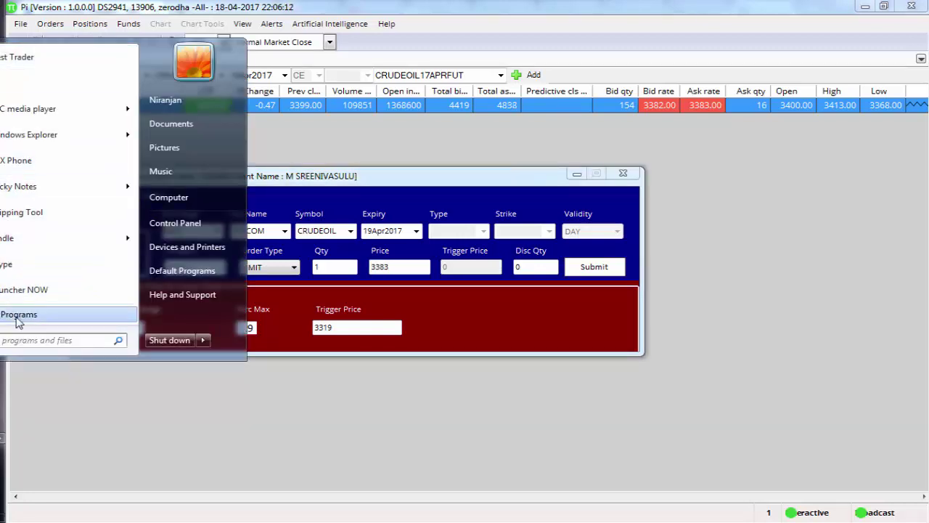
pyautogui.click(37, 340)
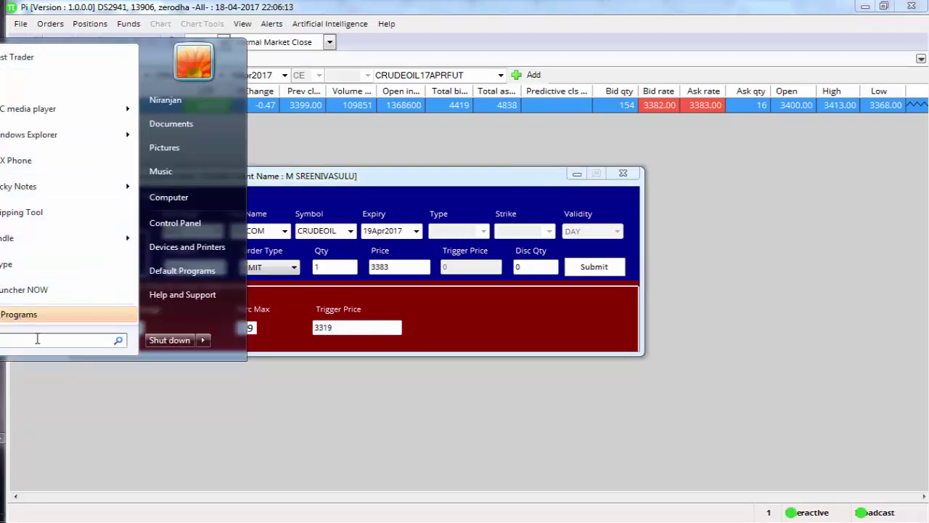
pyautogui.write('calc')
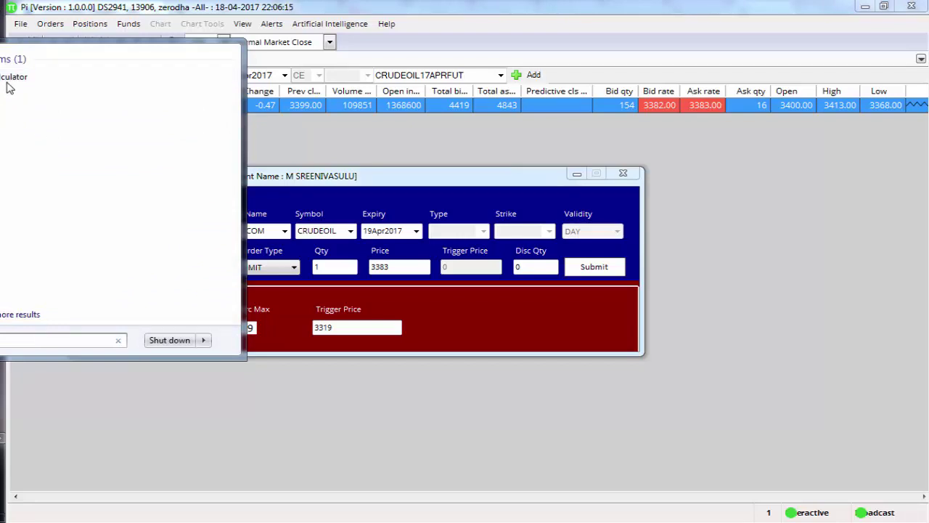
pyautogui.click(10, 81)
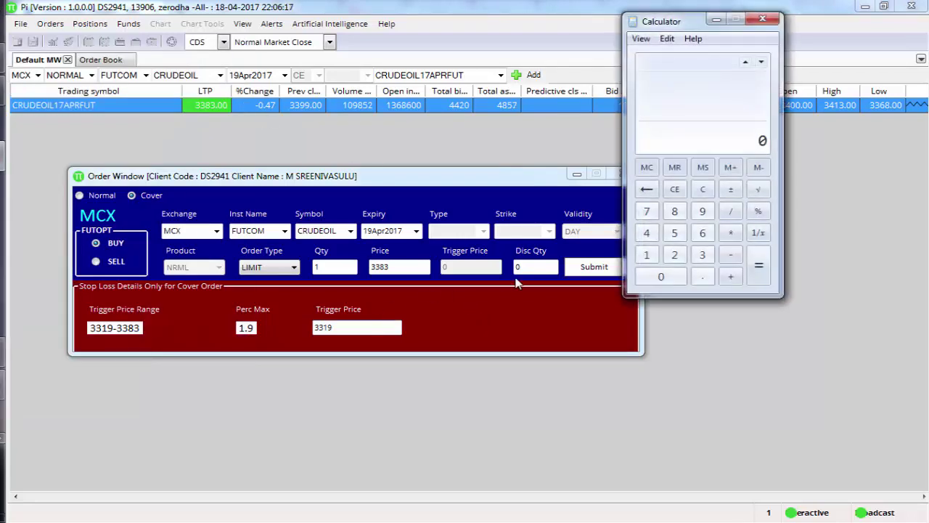
pyautogui.write('338')
pyautogui.write('3*1')
pyautogui.write('.9')
pyautogui.write('%')
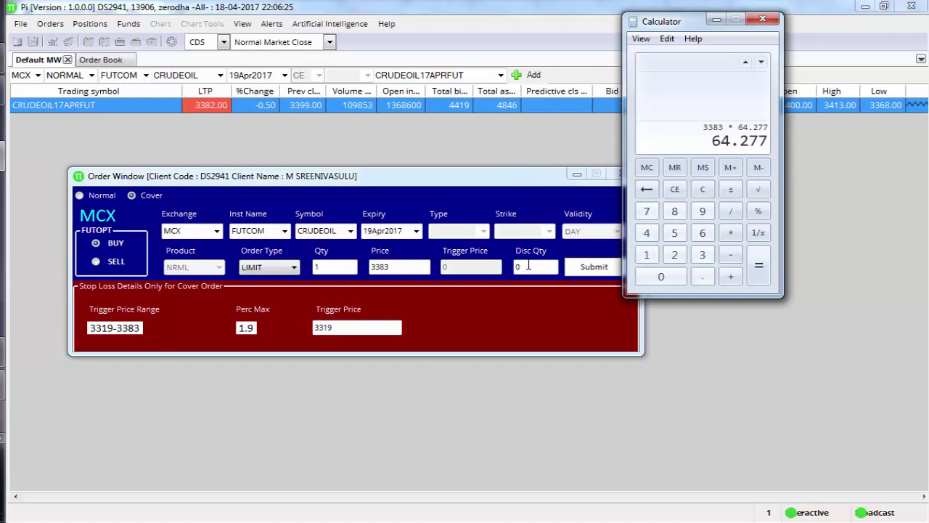
# - Compute 3383 minus 64.27 (3318.73) and close the calculator
pyautogui.press('Escape')
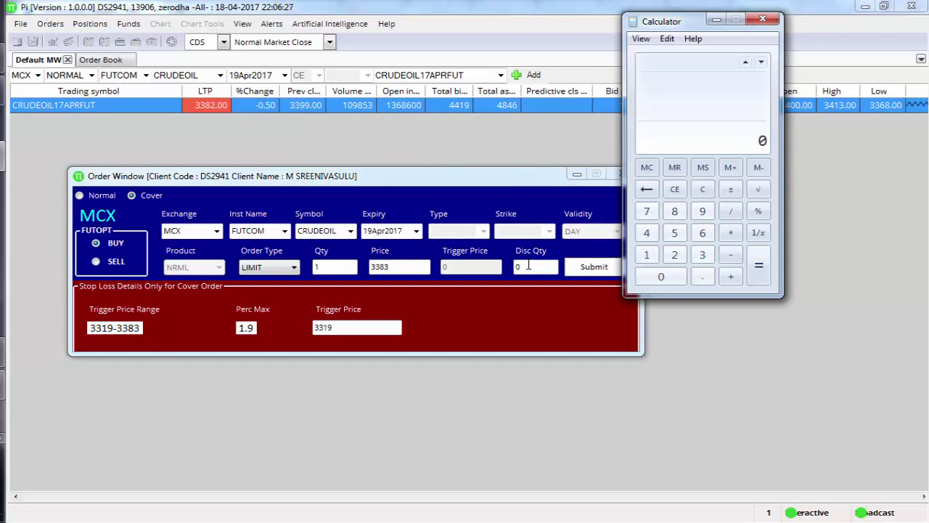
pyautogui.write('3383')
pyautogui.press('-')
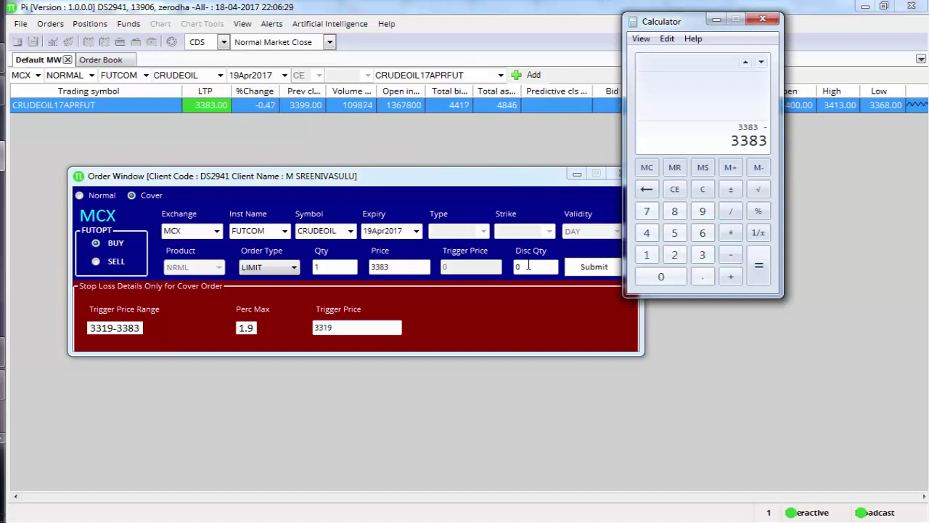
pyautogui.write('64.27')
pyautogui.press('Return')
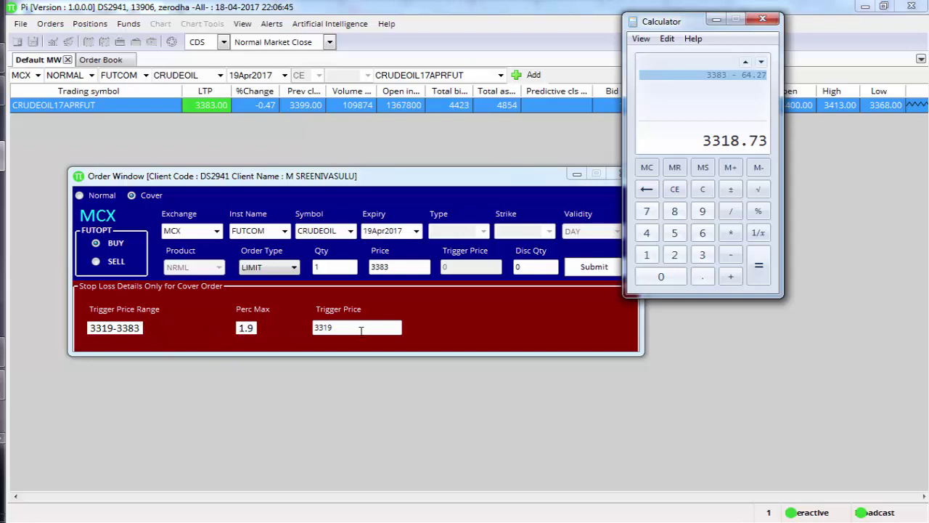
pyautogui.hotkey('alt', 'F4')
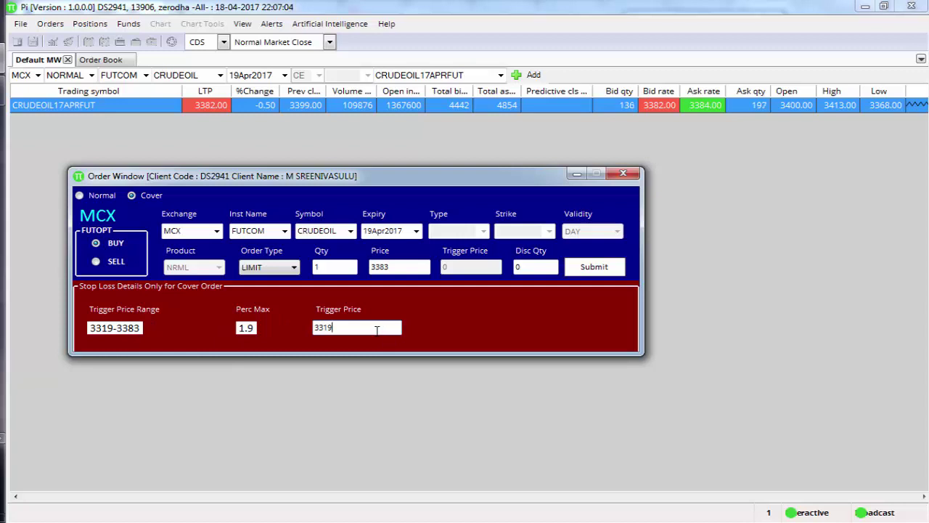
# - Set the trigger to 3380, submit and confirm the cover order, then check the order book
pyautogui.press('BackSpace')
pyautogui.press('BackSpace')
pyautogui.write('80')
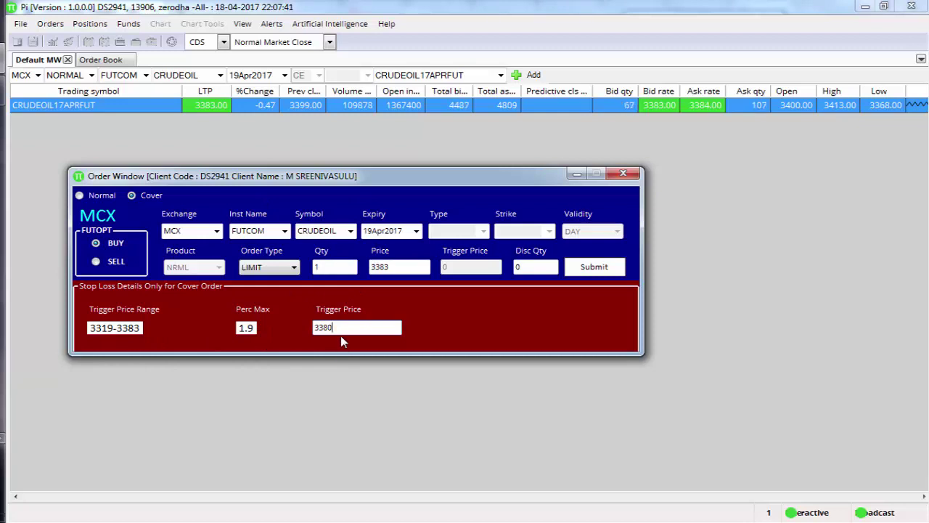
pyautogui.click(587, 266)
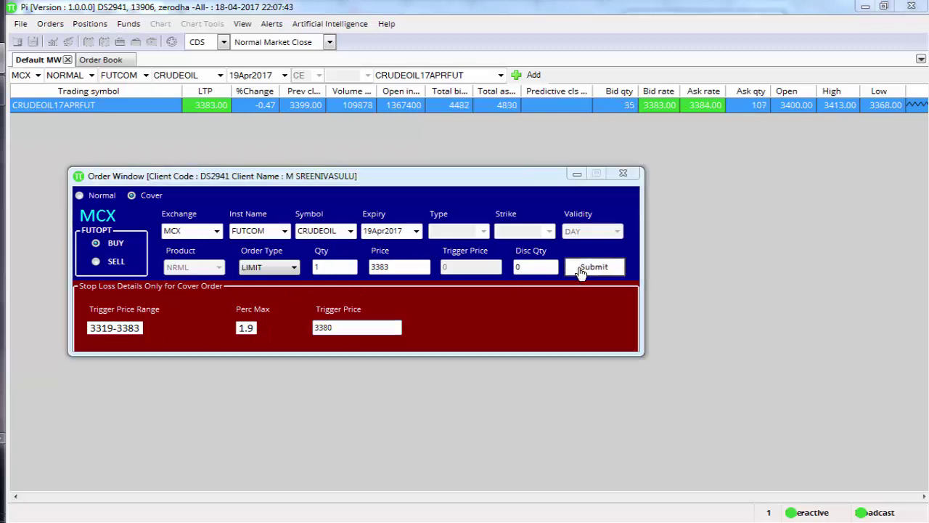
pyautogui.click(498, 313)
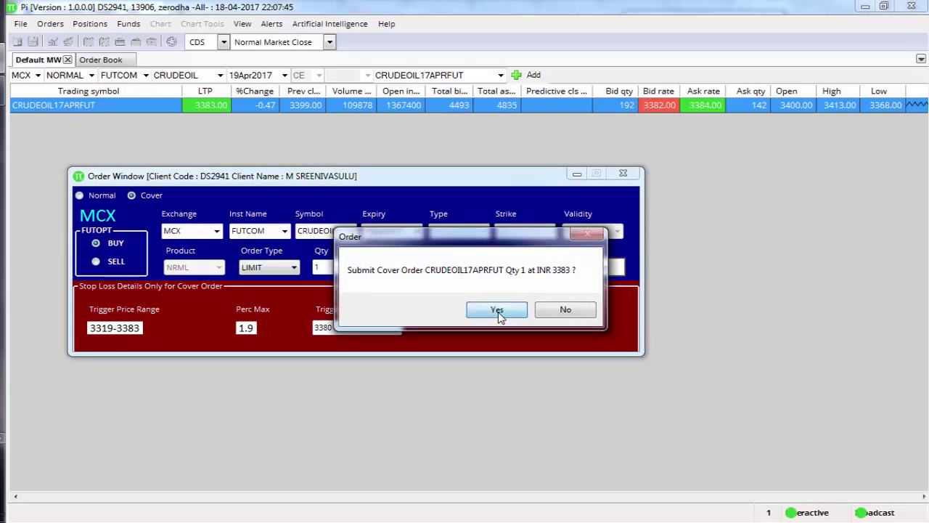
pyautogui.click(109, 61)
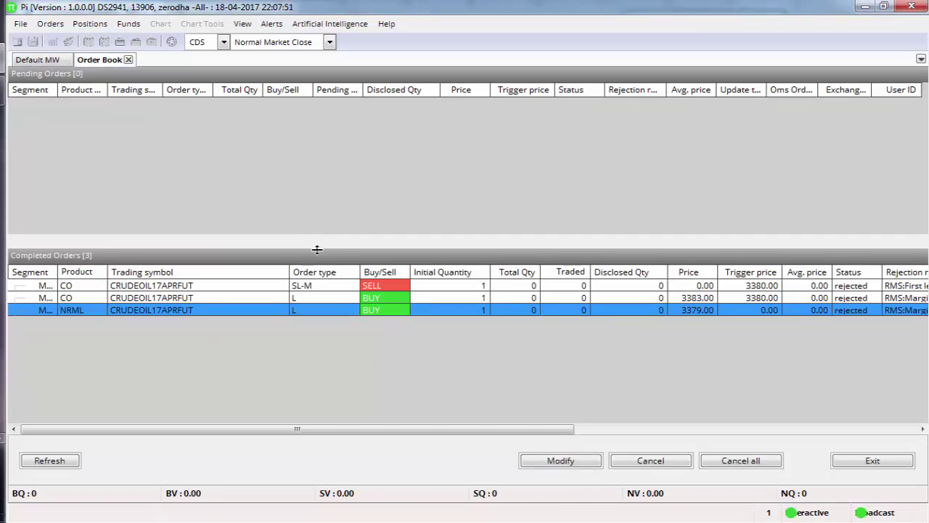
# - Select the rejected CO buy order at 3383, then go back to the Default MW tab
pyautogui.click(730, 298)
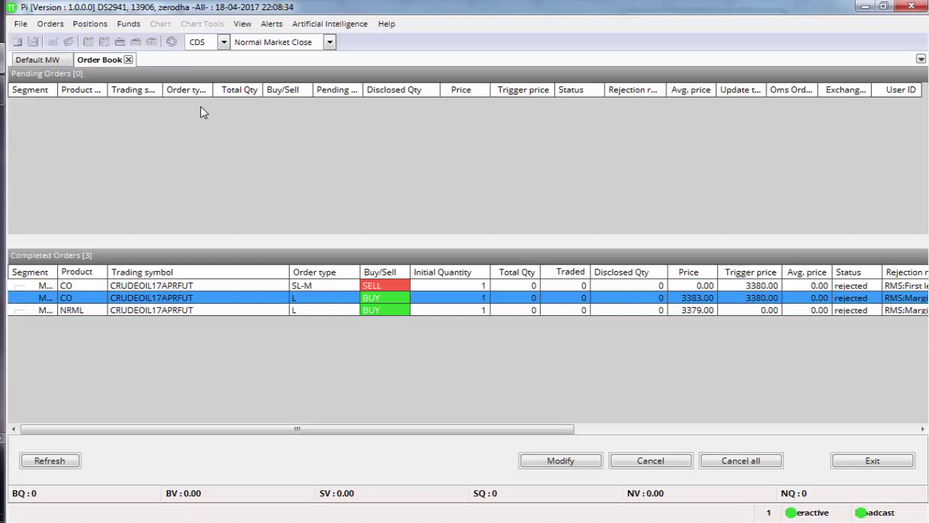
pyautogui.click(40, 61)
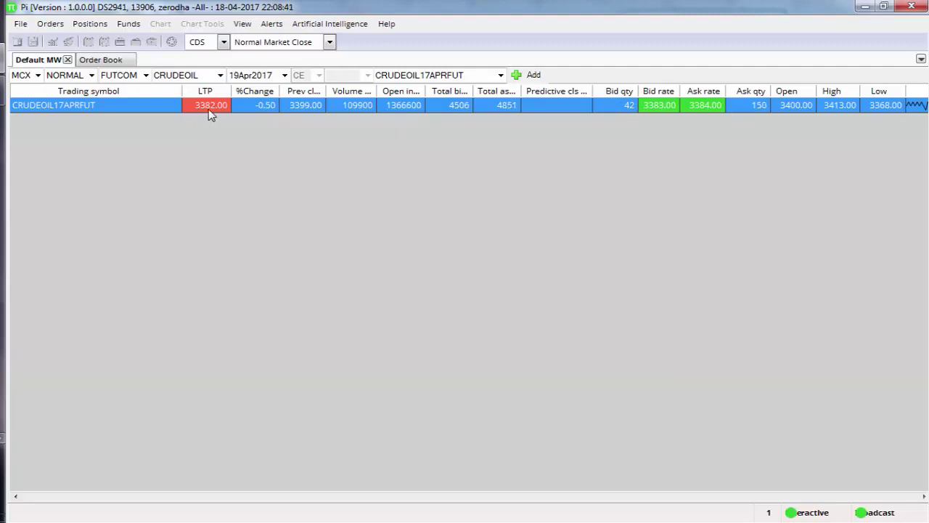
# - Check the empty Admin Position view, then go back to the Order Book tab
pyautogui.click(89, 23)
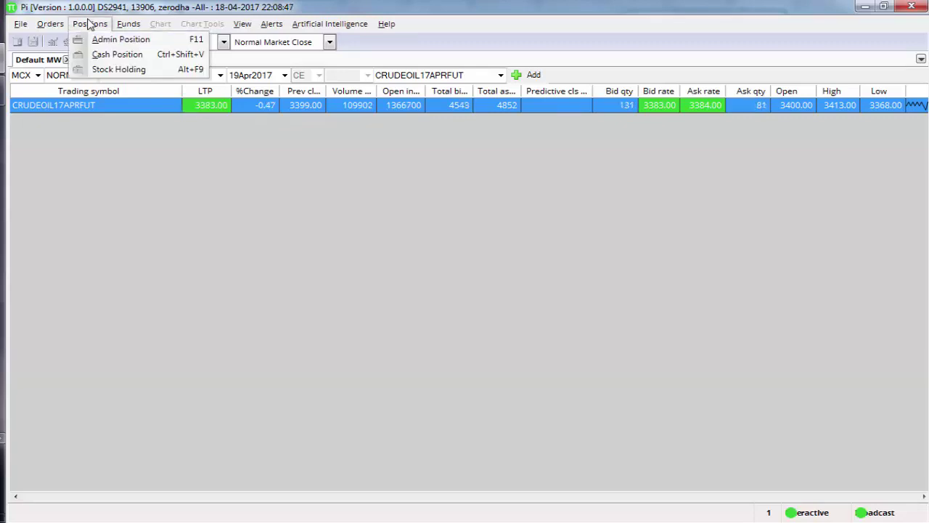
pyautogui.click(110, 40)
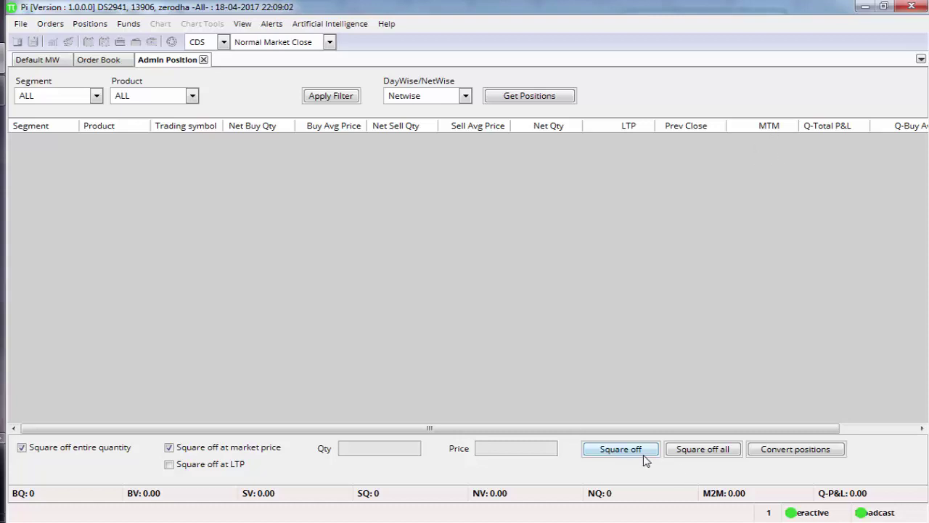
pyautogui.click(112, 59)
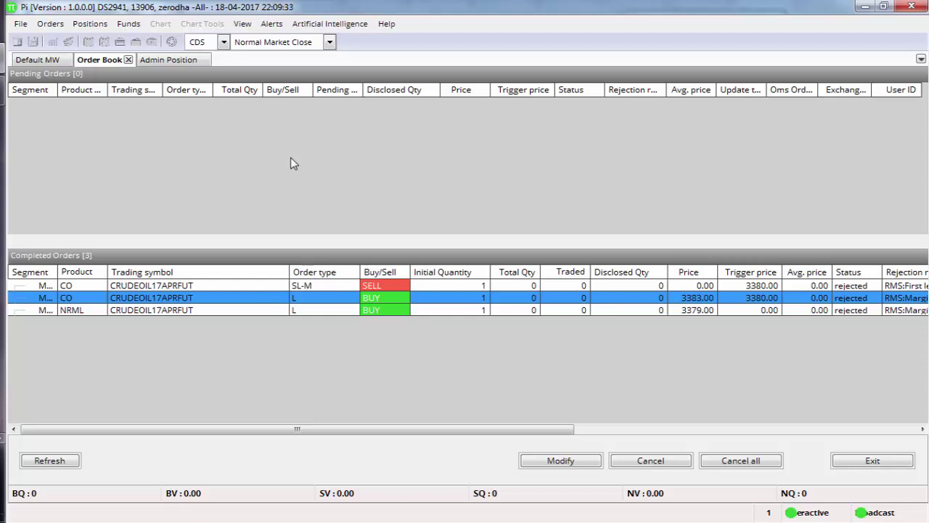
# - From Default MW, start a Buy Cover Order on CRUDEOIL17APRFUT and close it unsubmitted
pyautogui.click(34, 62)
pyautogui.rightClick(101, 103)
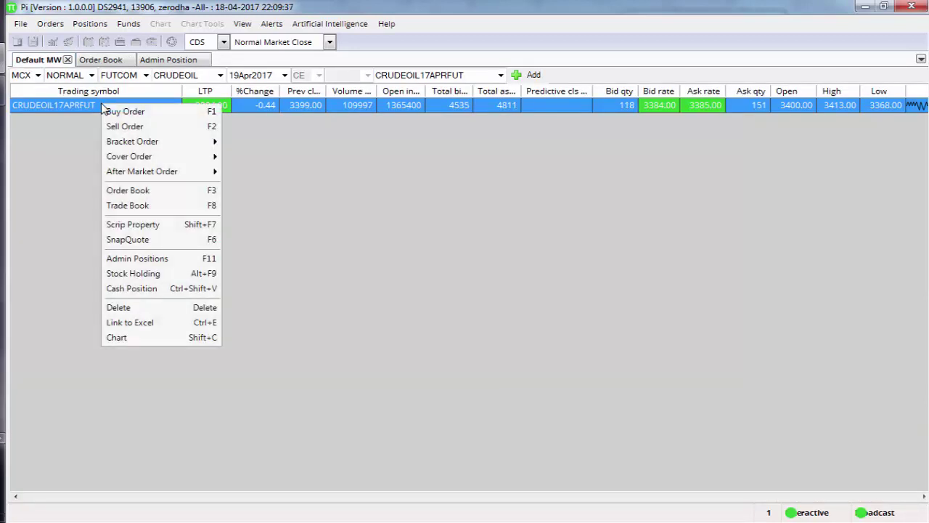
pyautogui.moveTo(205, 157)
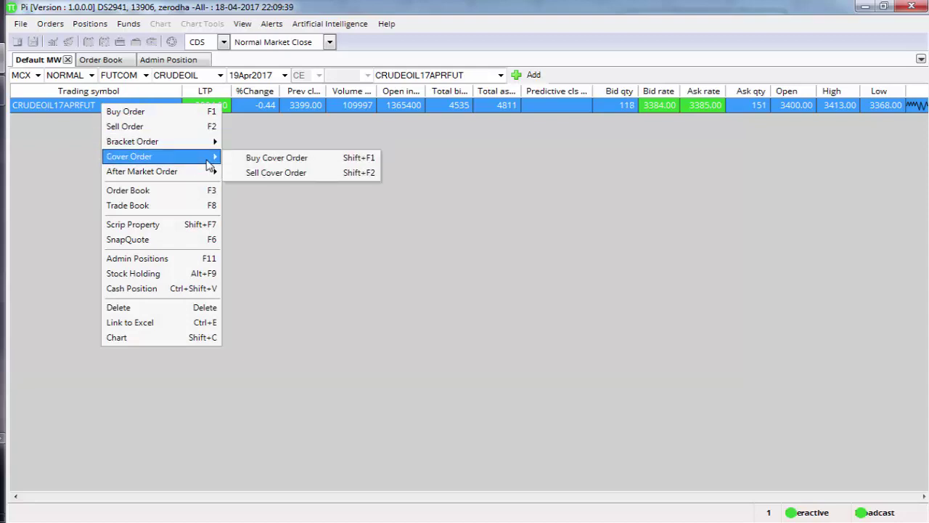
pyautogui.click(275, 159)
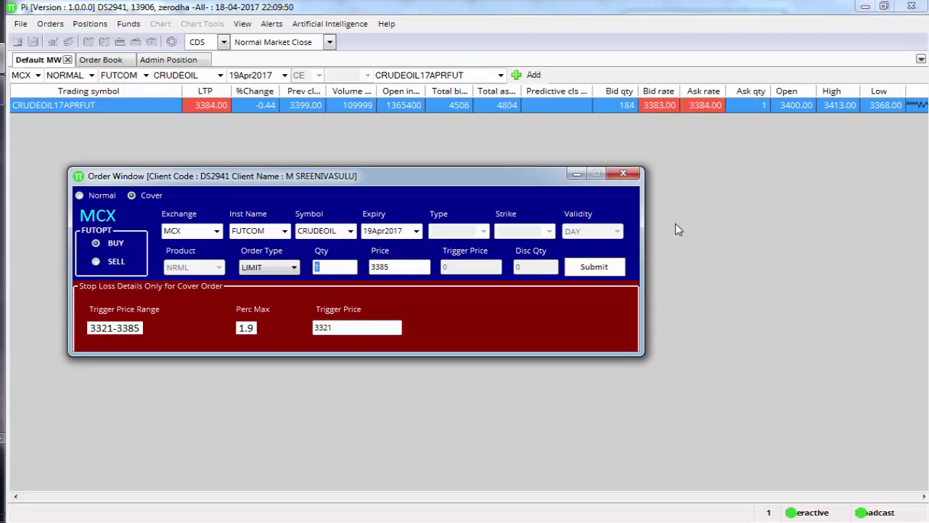
pyautogui.click(628, 176)
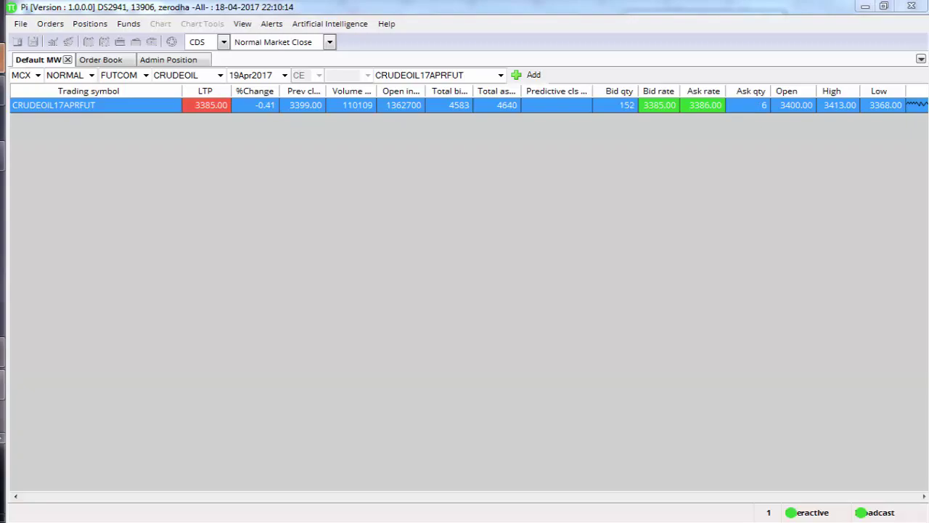
# - Open the BO & CO calculator in Firefox and choose segment MCX, symbol CRUDEOIL
pyautogui.hotkey('alt', 'Tab')
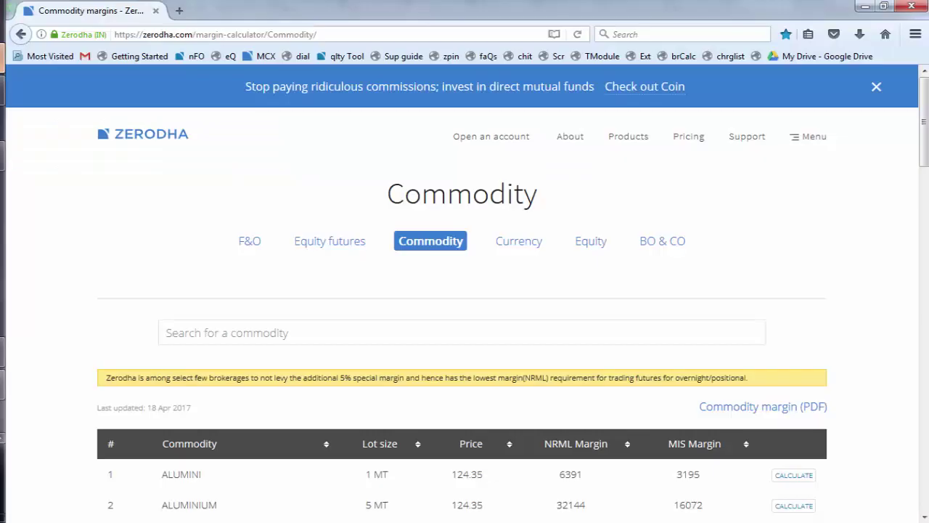
pyautogui.click(663, 244)
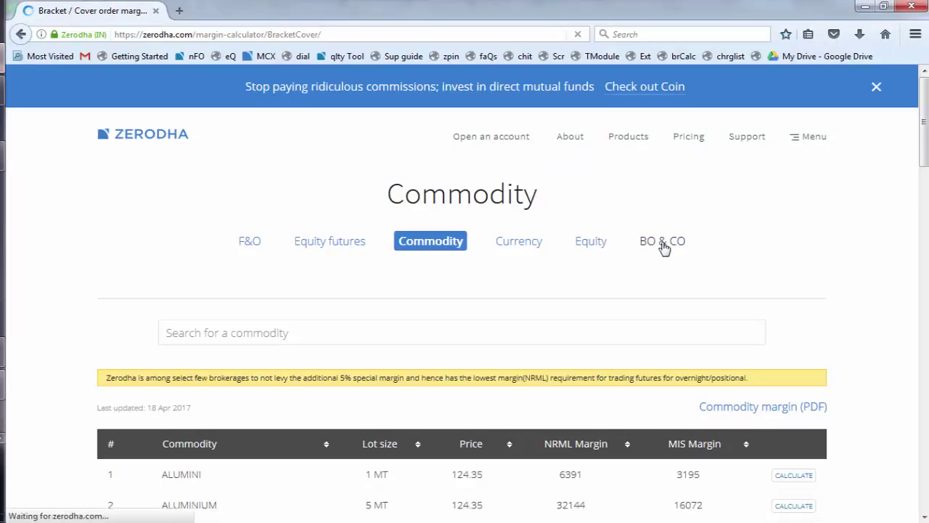
pyautogui.scroll(-5, 498, 421)
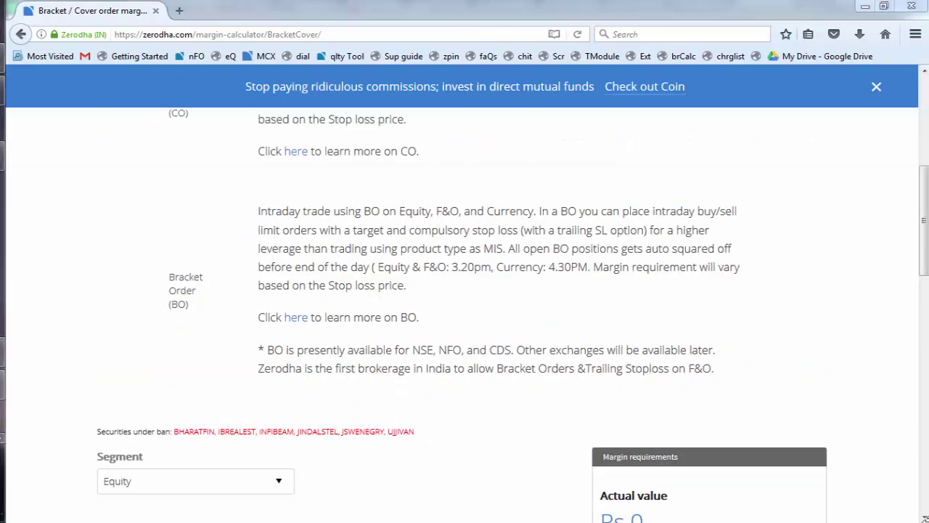
pyautogui.scroll(-2, 924, 517)
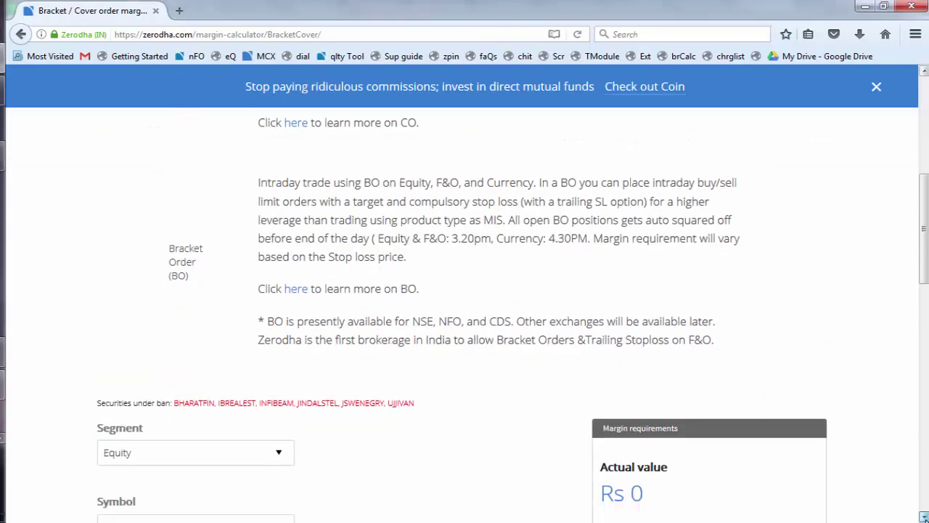
pyautogui.click(228, 287)
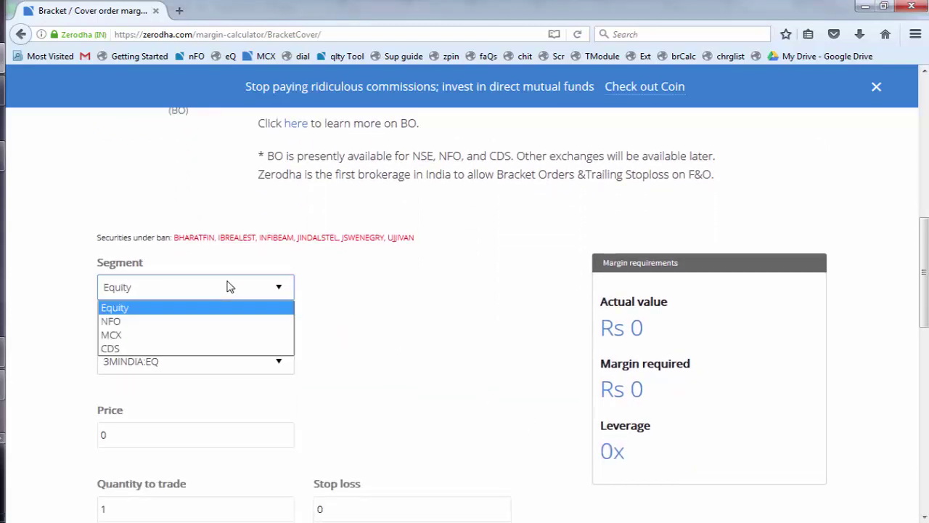
pyautogui.click(208, 334)
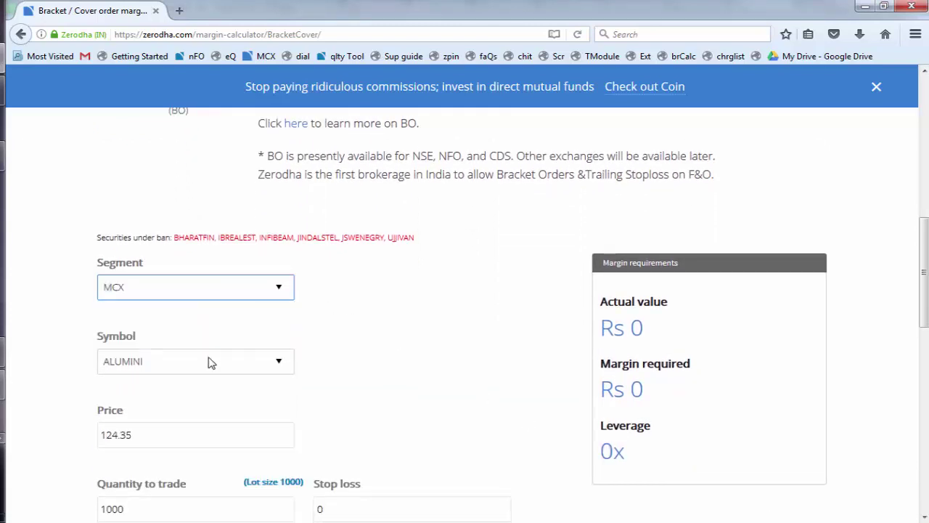
pyautogui.click(209, 362)
pyautogui.write('cr')
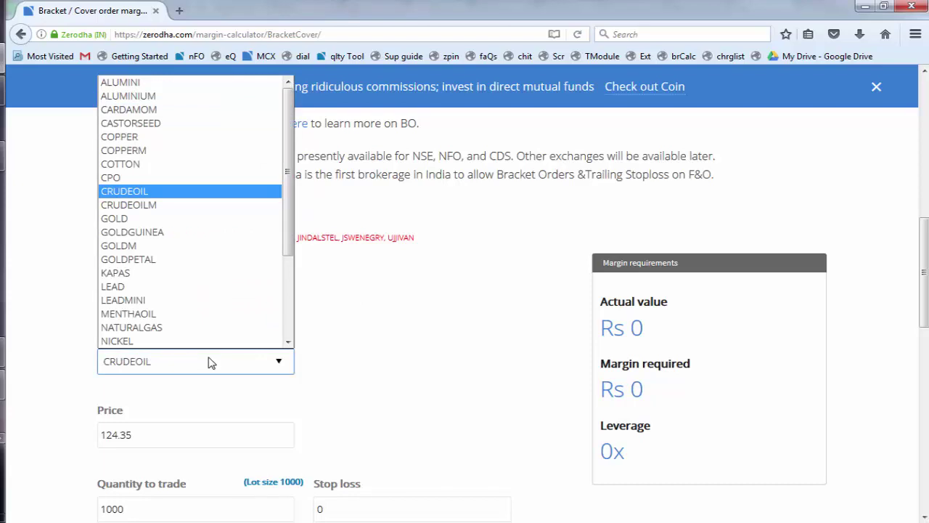
pyautogui.press('Tab')
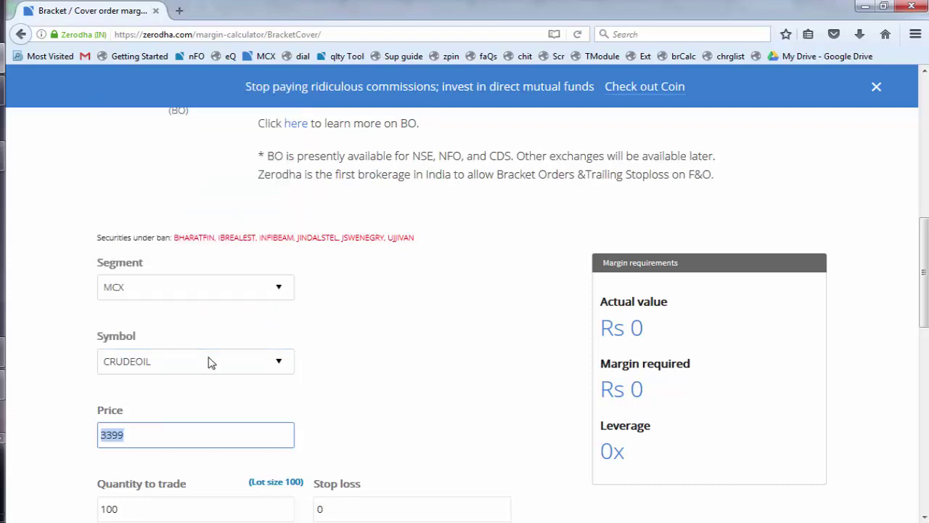
# - Enter price 3383, stop loss 3380, side Buy, and calculate: margin Rs 4,737, 71.4x leverage
pyautogui.click(169, 429)
pyautogui.press('BackSpace')
pyautogui.press('BackSpace')
pyautogui.press('BackSpace')
pyautogui.write('383')
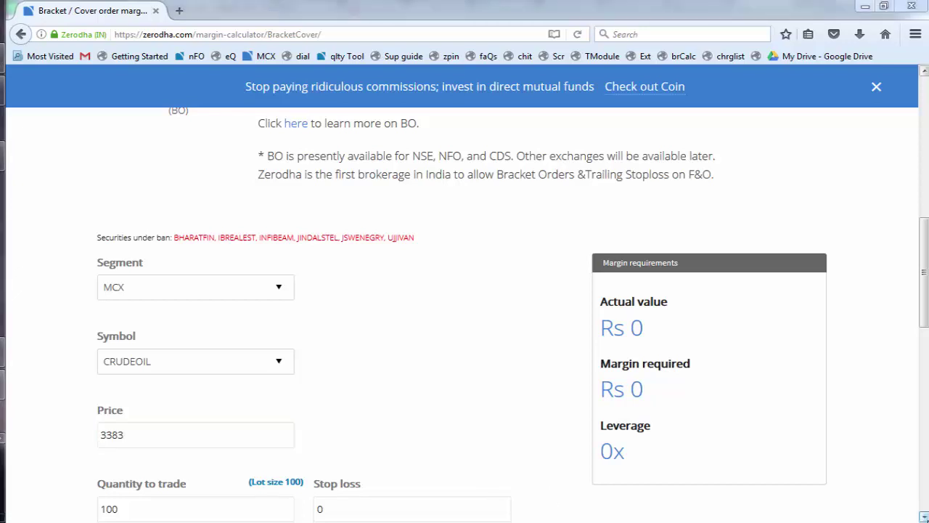
pyautogui.hotkey('alt', 'Tab')
pyautogui.scroll(-4, 443, 450)
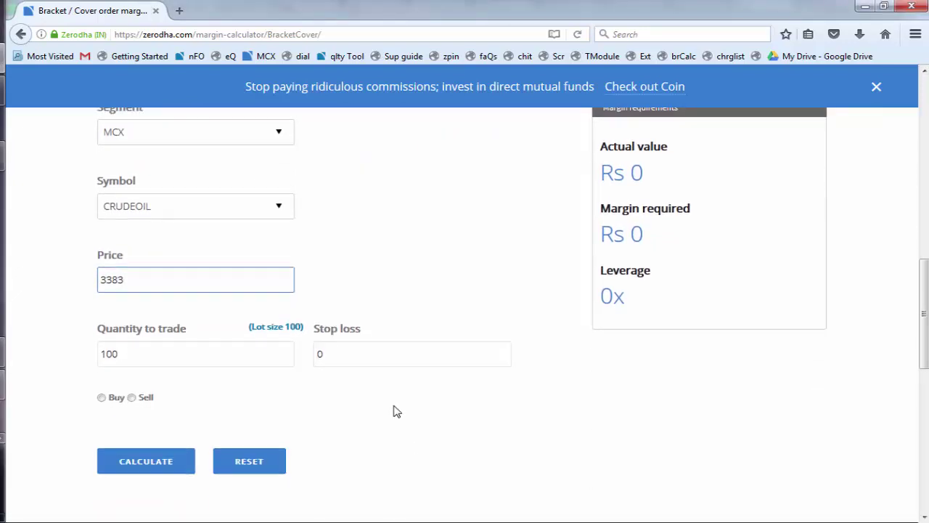
pyautogui.click(357, 361)
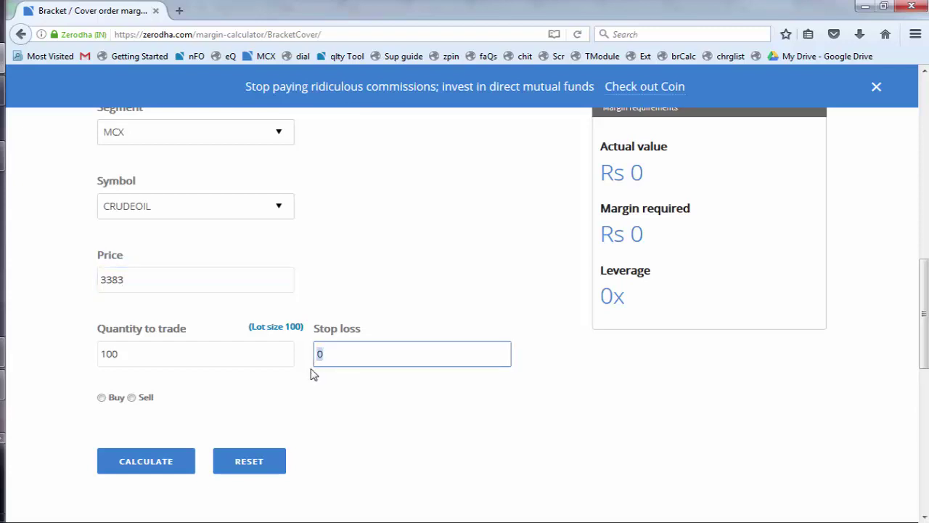
pyautogui.write('3380')
pyautogui.click(102, 398)
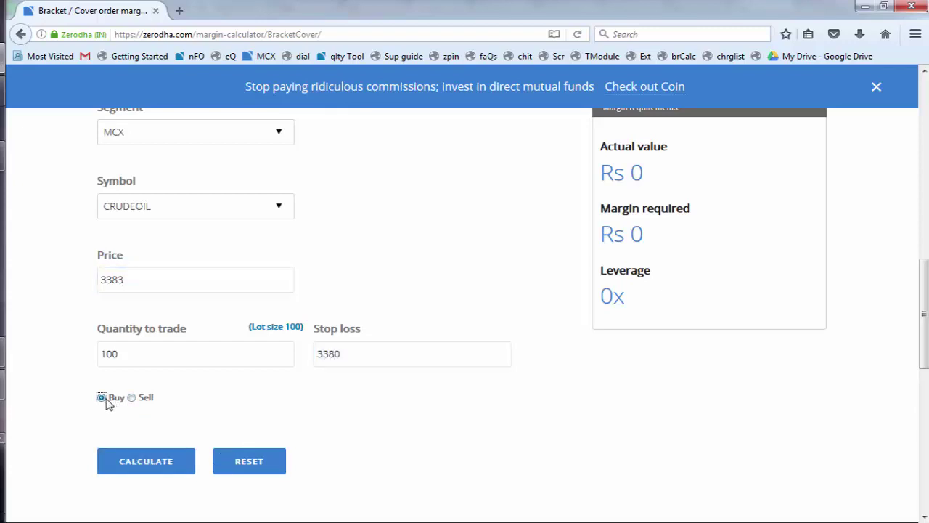
pyautogui.click(160, 465)
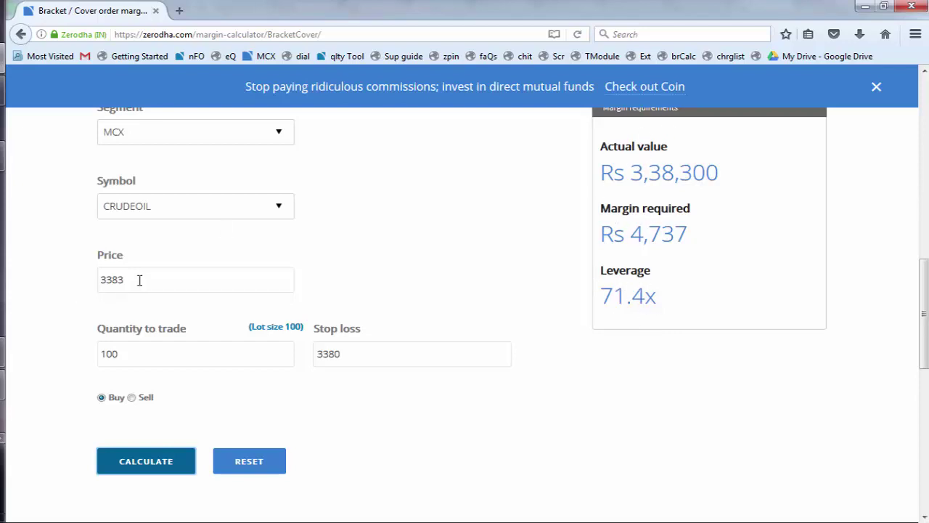
# - Open the Commodity margins page and search crude, showing CRUDEOIL NRML 23215, MIS 11607
pyautogui.click(925, 169)
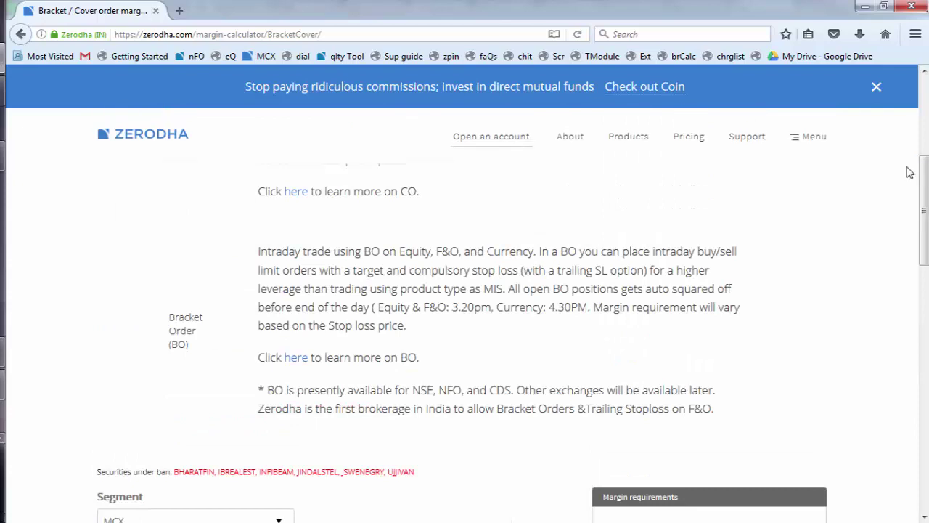
pyautogui.click(924, 123)
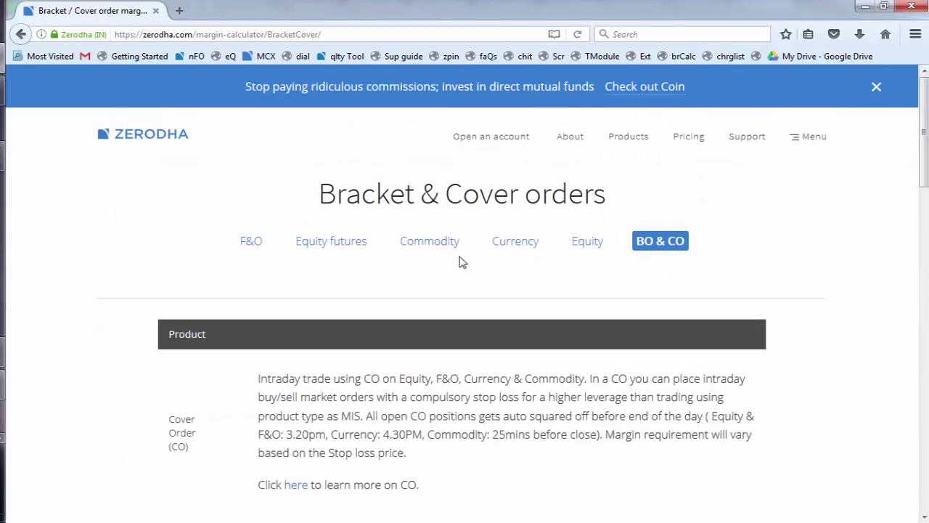
pyautogui.click(419, 247)
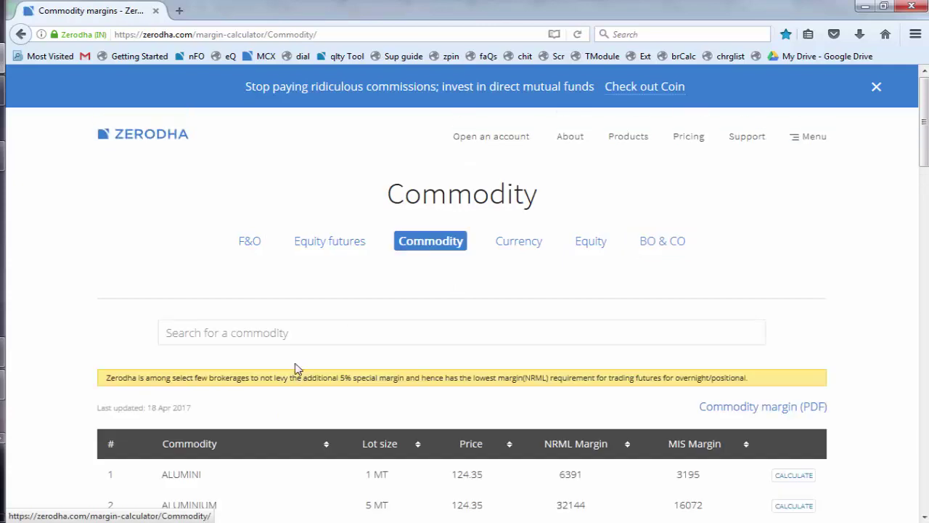
pyautogui.click(284, 333)
pyautogui.write('cru')
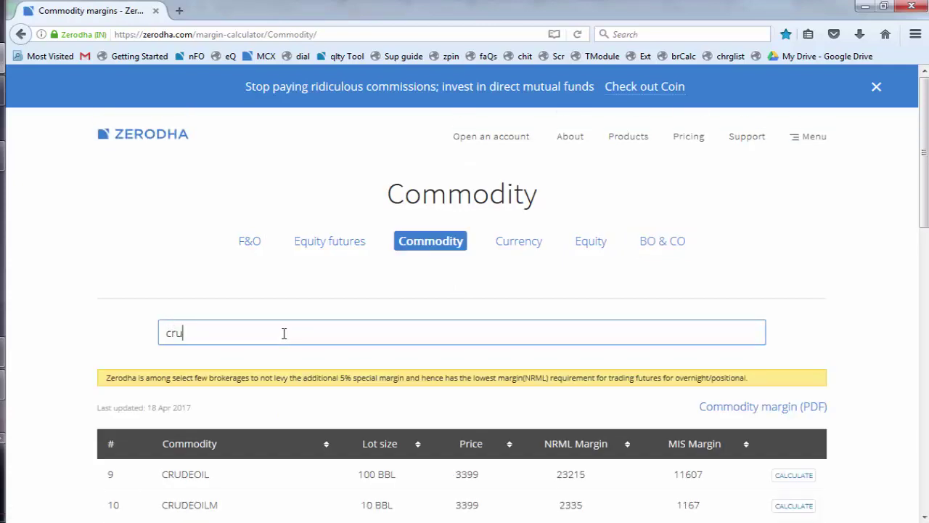
pyautogui.write('de')
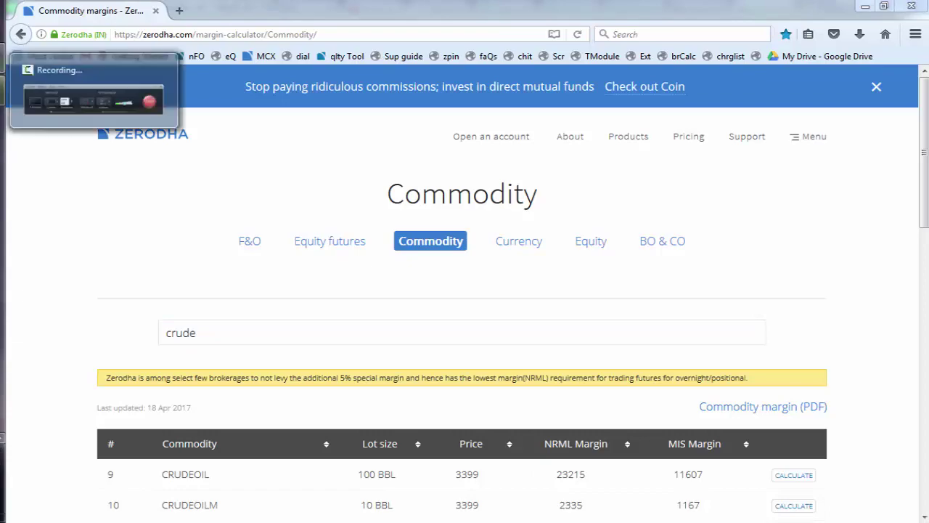
# - Return from Firefox to Zerodha Pi's market watch showing CRUDEOIL17APRFUT at 3385
pyautogui.click(93, 54)
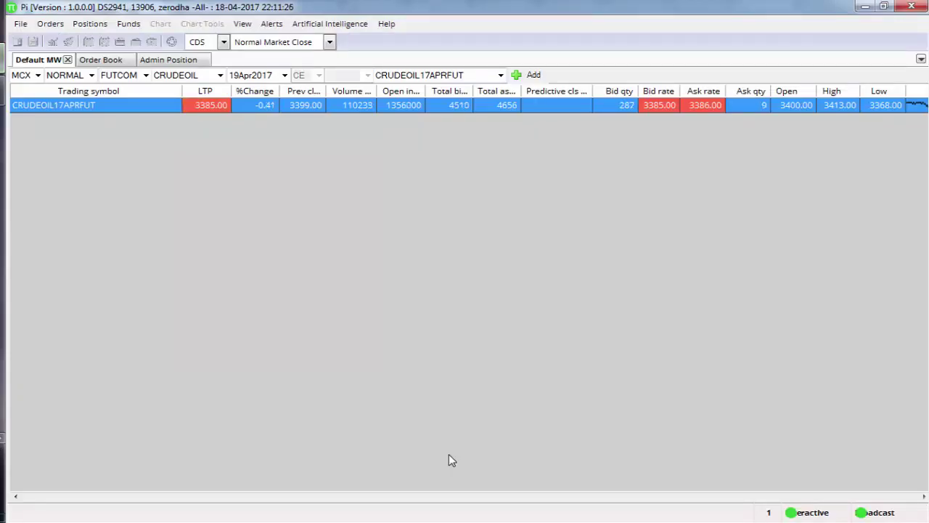